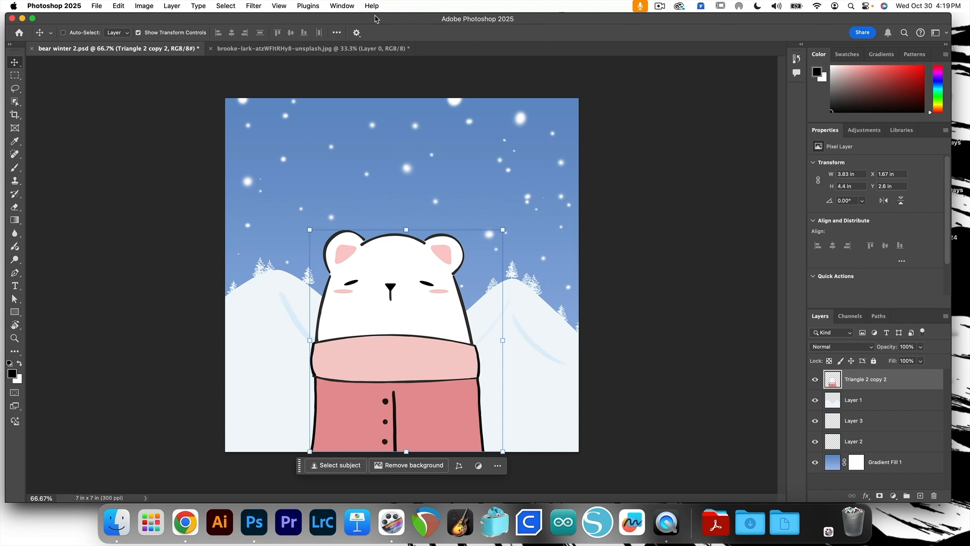
Switch the workspace to Essentials (Default).
click(342, 5)
mouse_move(343, 29)
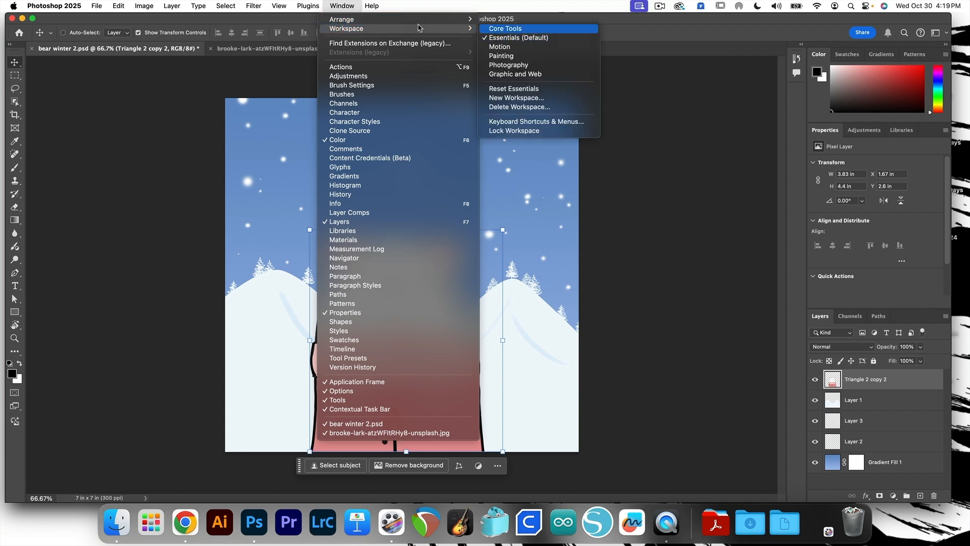
click(508, 39)
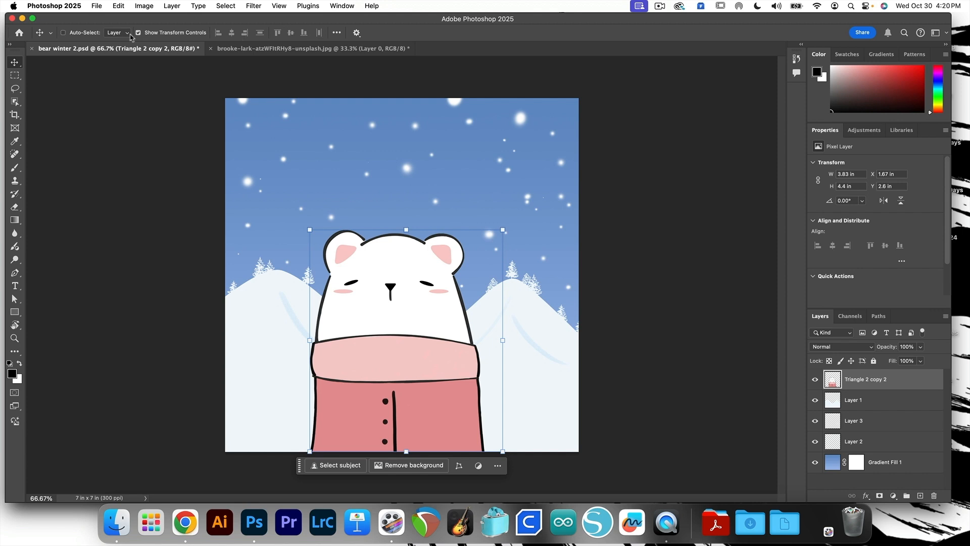
Reset the Move tool's options to their default settings from the tool preset picker.
click(51, 34)
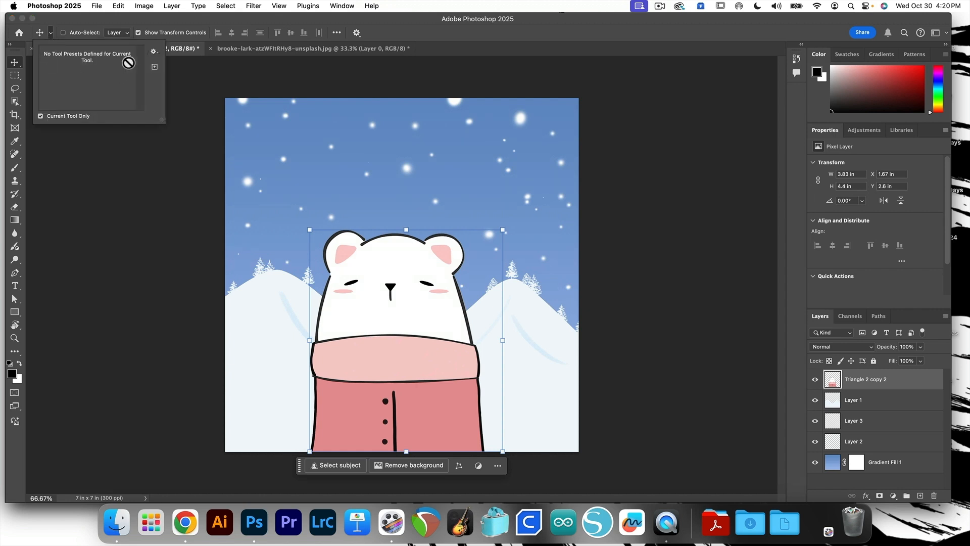
click(153, 53)
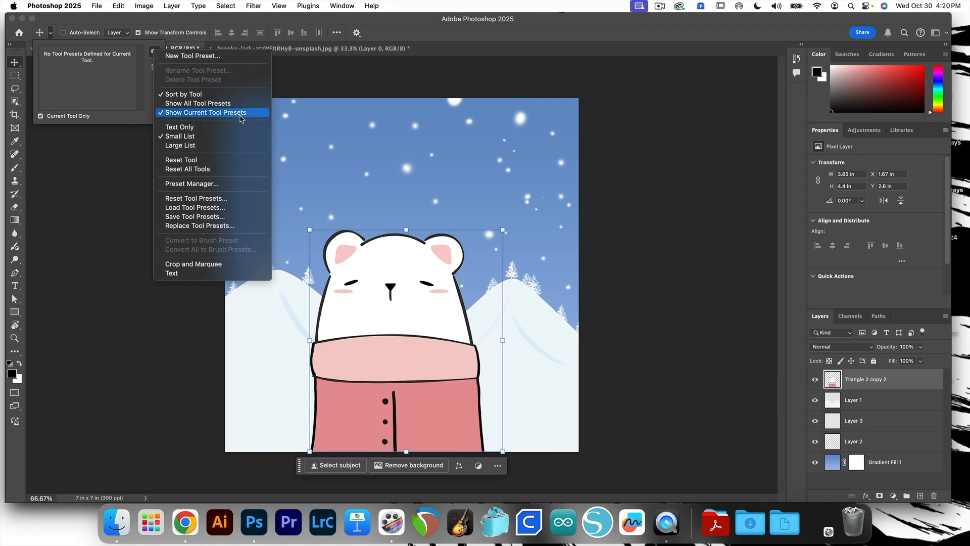
click(208, 161)
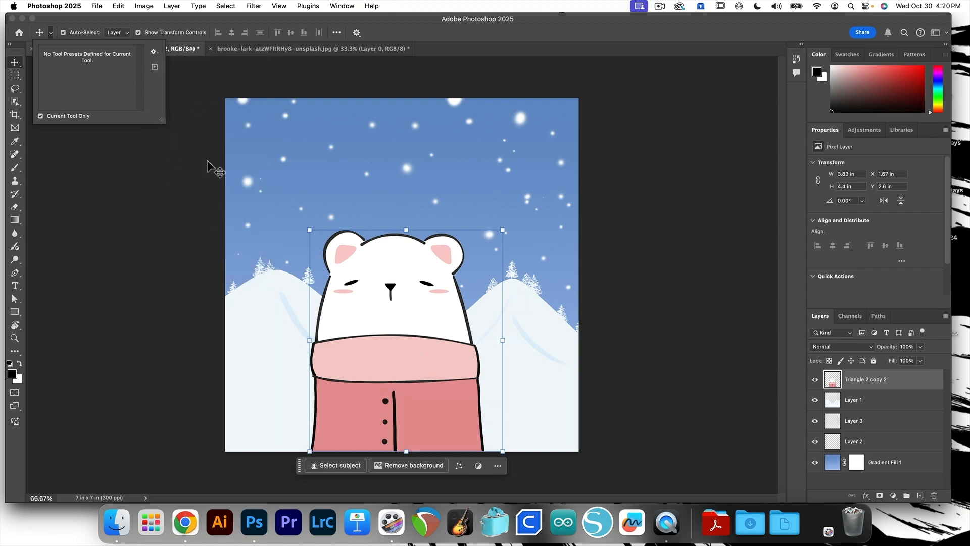
click(104, 9)
click(148, 22)
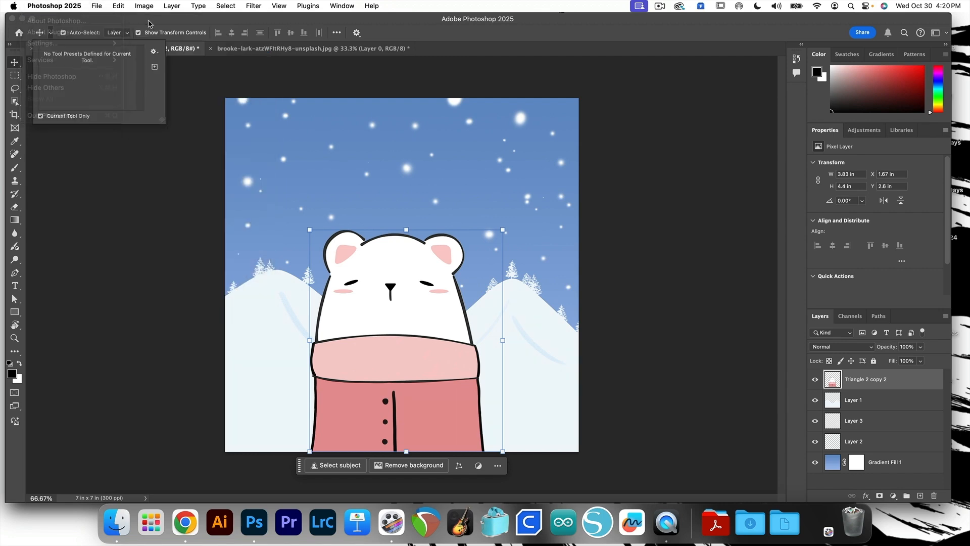
click(447, 38)
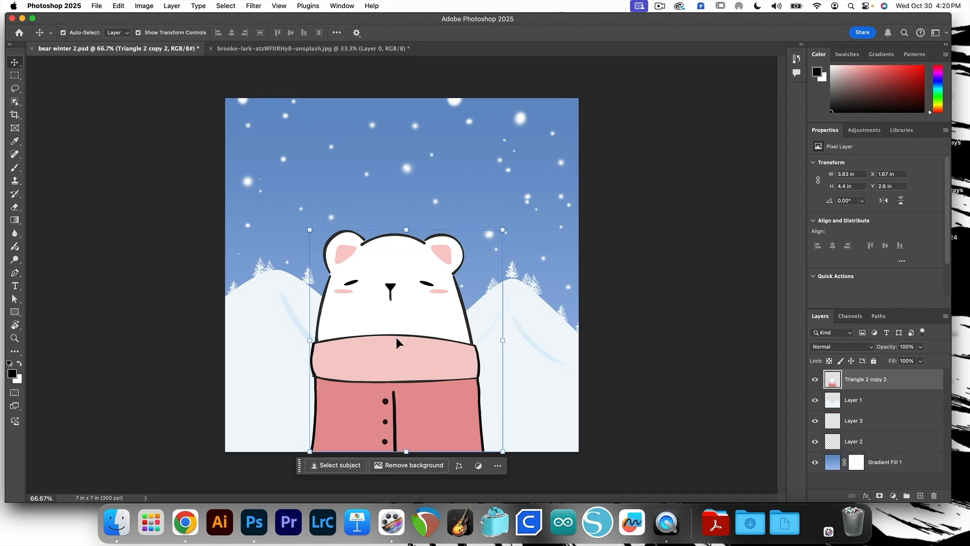
Select the snowflake layer on the canvas, then scale and slightly skew it to extend past the canvas edges.
click(407, 153)
click(543, 328)
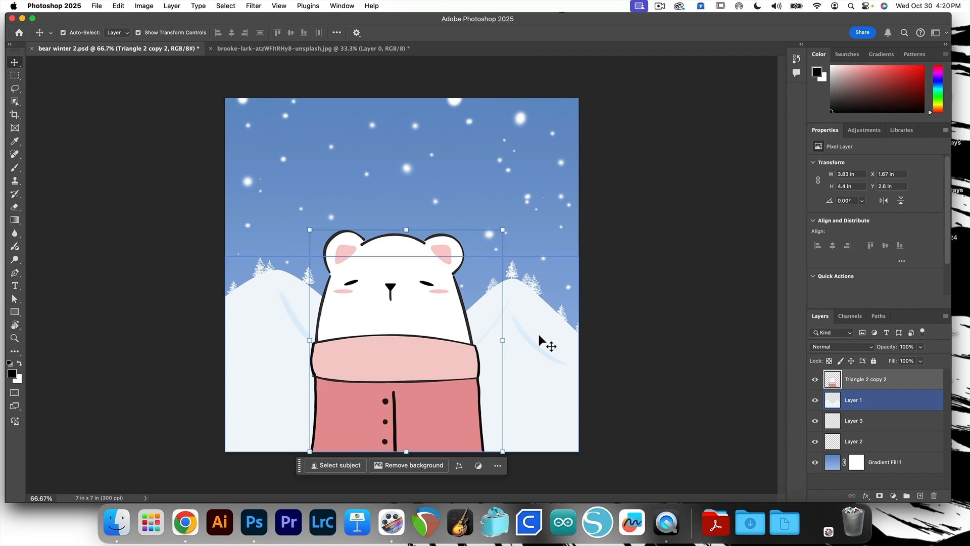
click(527, 340)
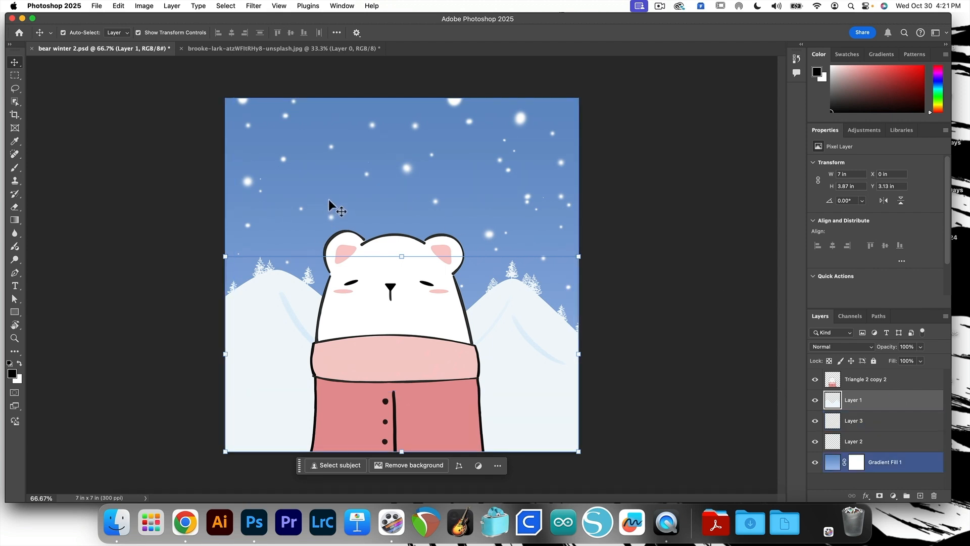
click(246, 181)
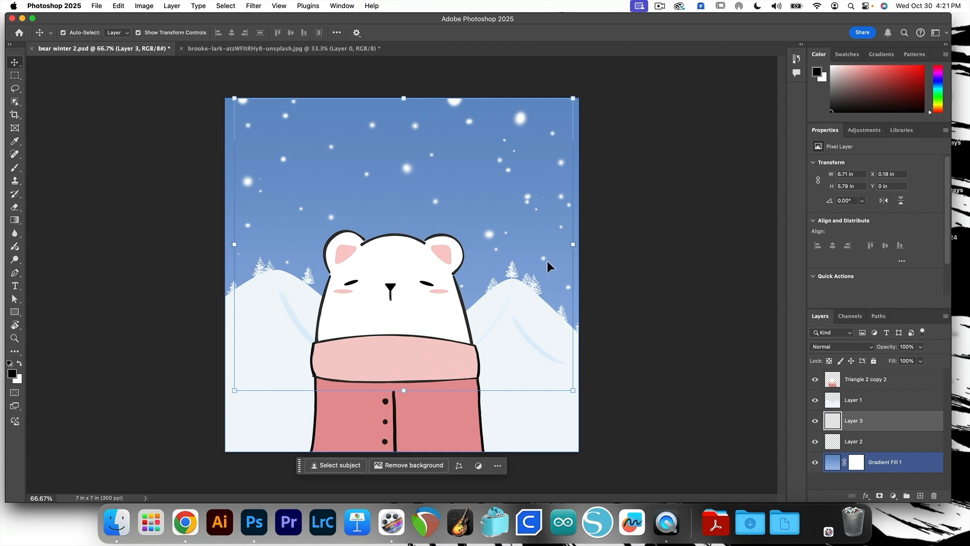
click(63, 33)
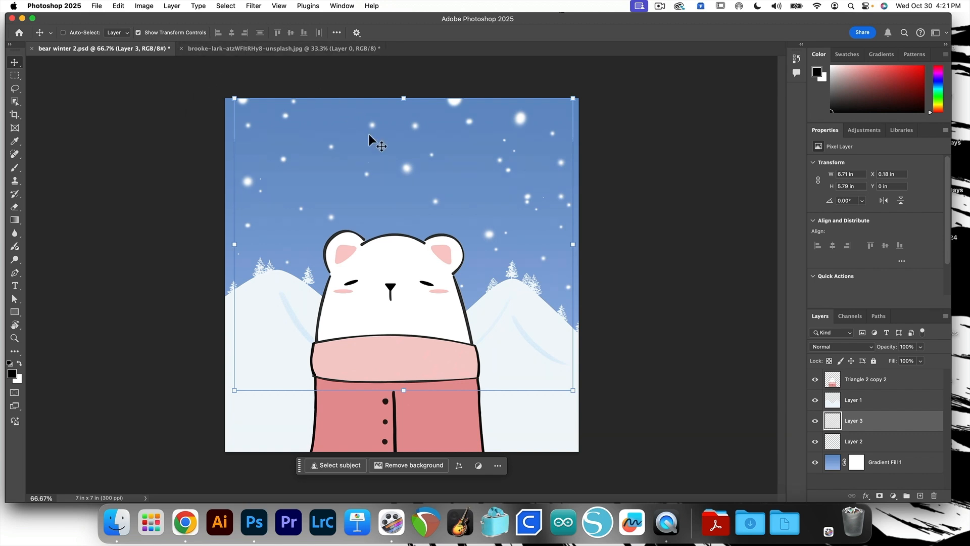
drag(234, 98, 197, 74)
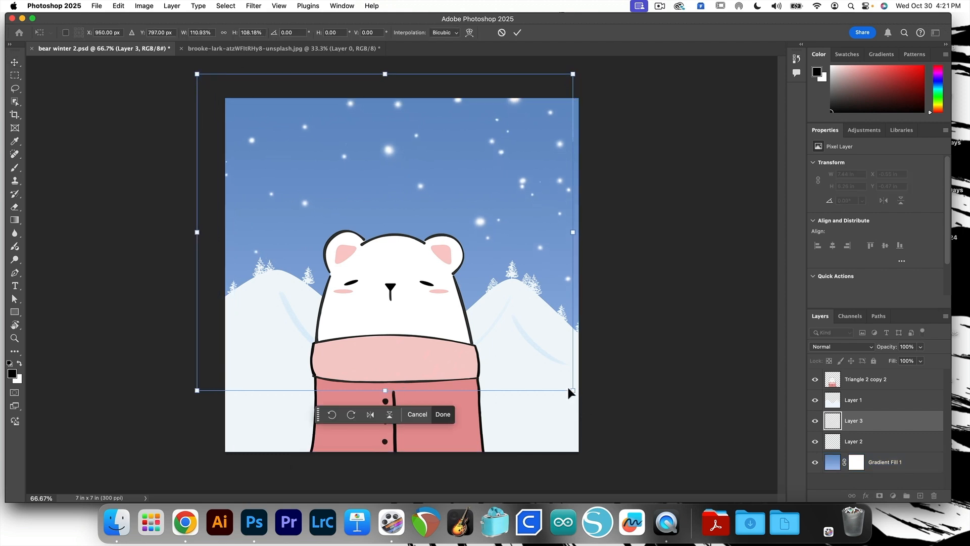
drag(570, 392, 612, 412)
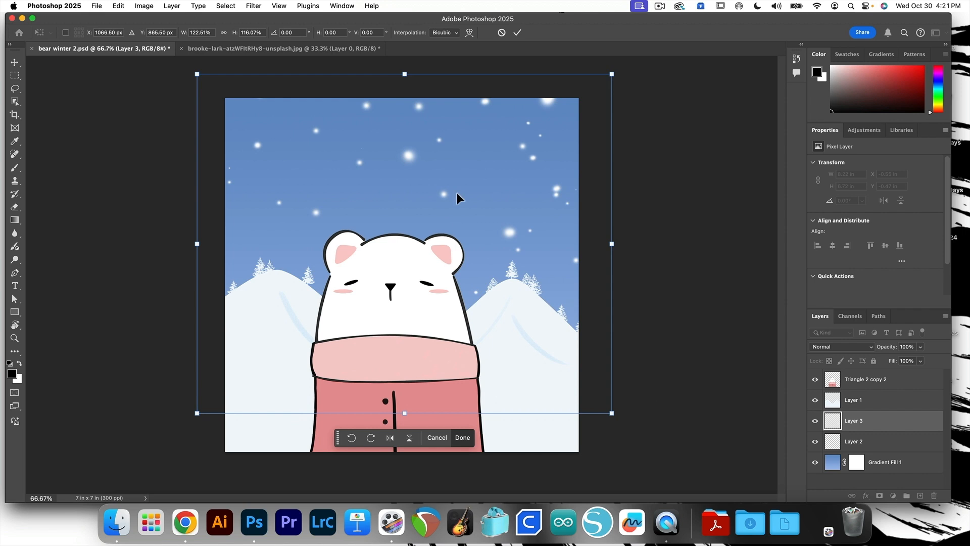
mouse_move(459, 186)
mouse_down()
mouse_move(467, 247)
mouse_move(463, 204)
mouse_up()
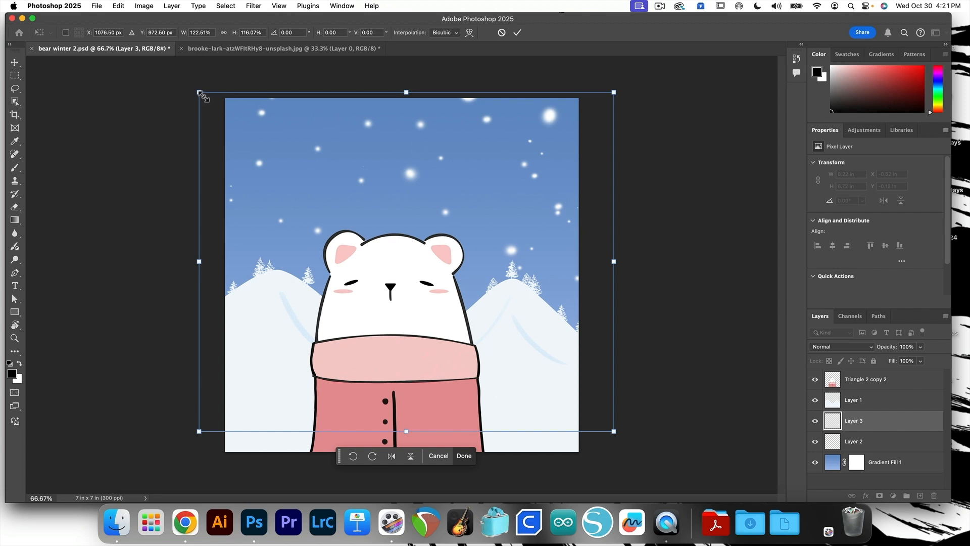
mouse_move(202, 96)
mouse_down()
mouse_move(289, 129)
mouse_move(311, 165)
mouse_move(224, 100)
mouse_move(371, 168)
mouse_move(368, 113)
mouse_move(368, 160)
mouse_move(252, 101)
mouse_move(198, 91)
mouse_move(199, 101)
mouse_move(242, 91)
mouse_move(205, 83)
mouse_up()
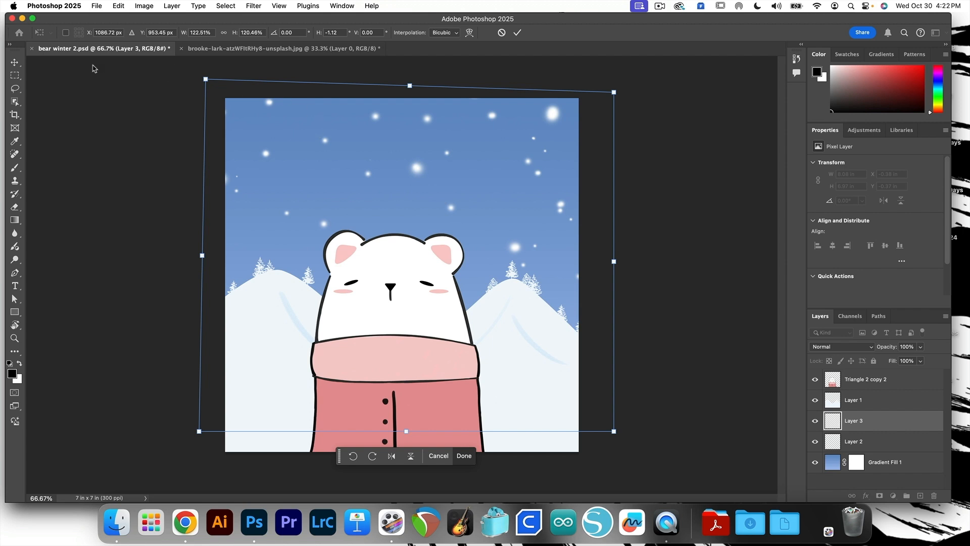
click(15, 65)
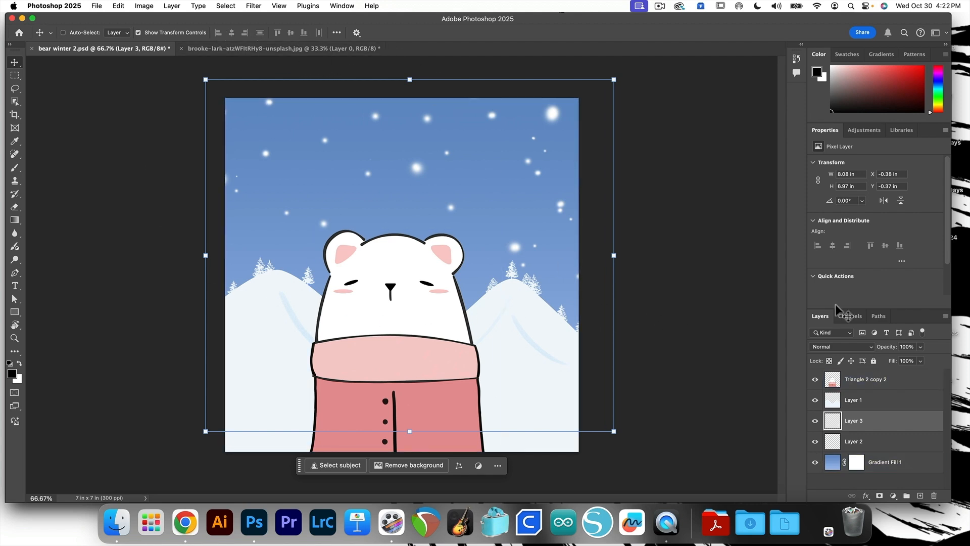
Select the hills layer and the snowflake layer together and align their vertical centers to the canvas.
drag(885, 422, 883, 408)
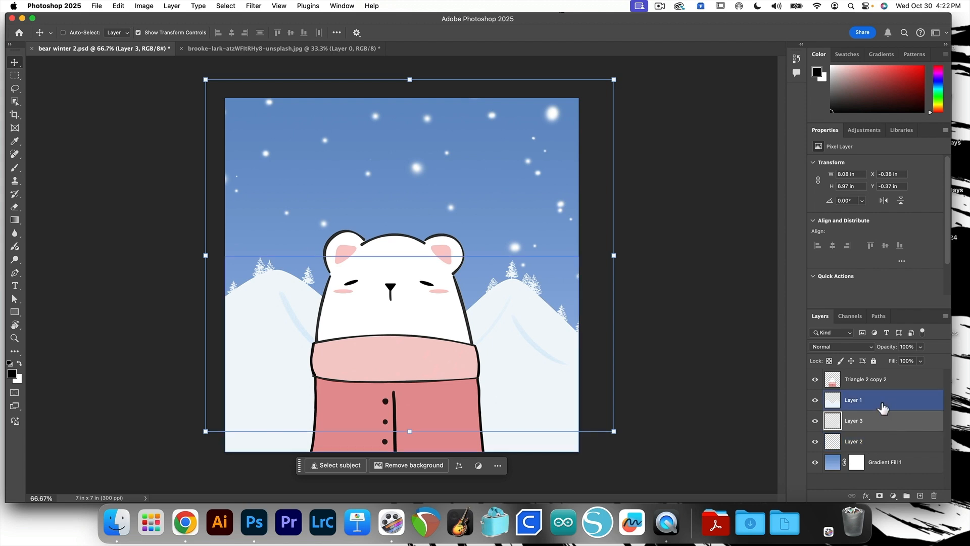
super+click(883, 408)
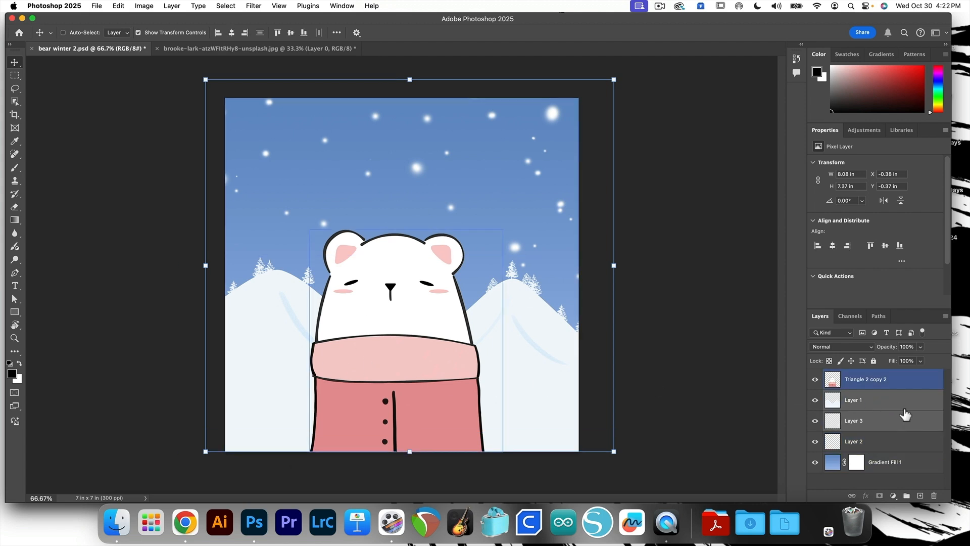
click(909, 428)
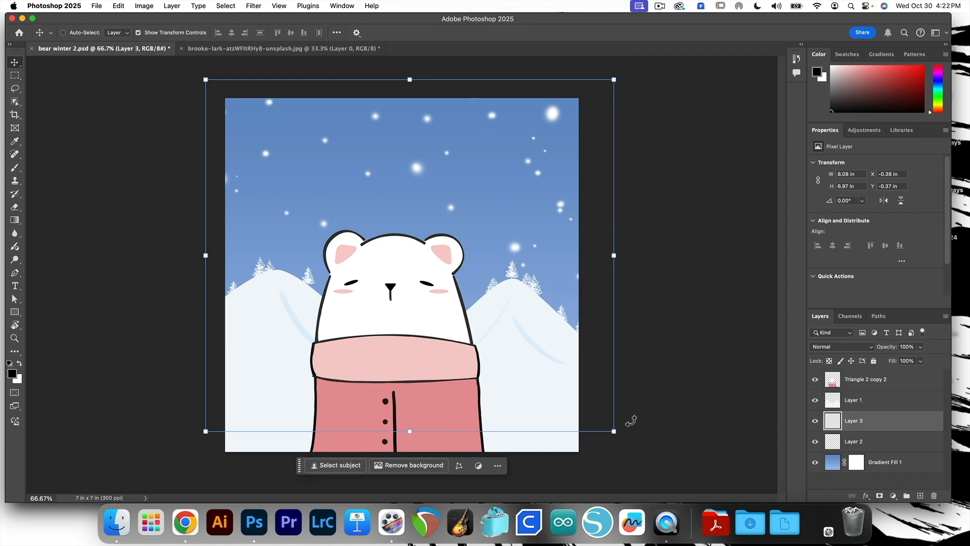
super+click(880, 404)
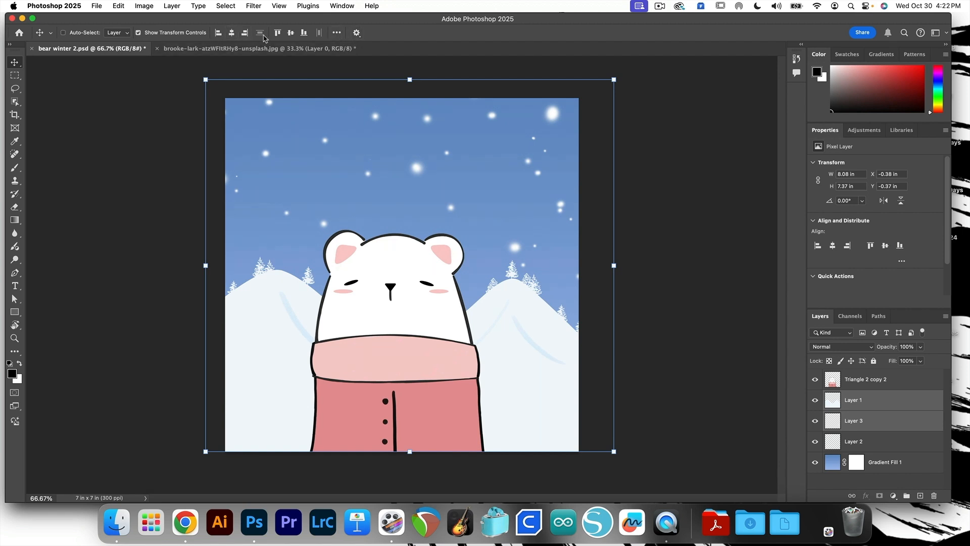
click(357, 34)
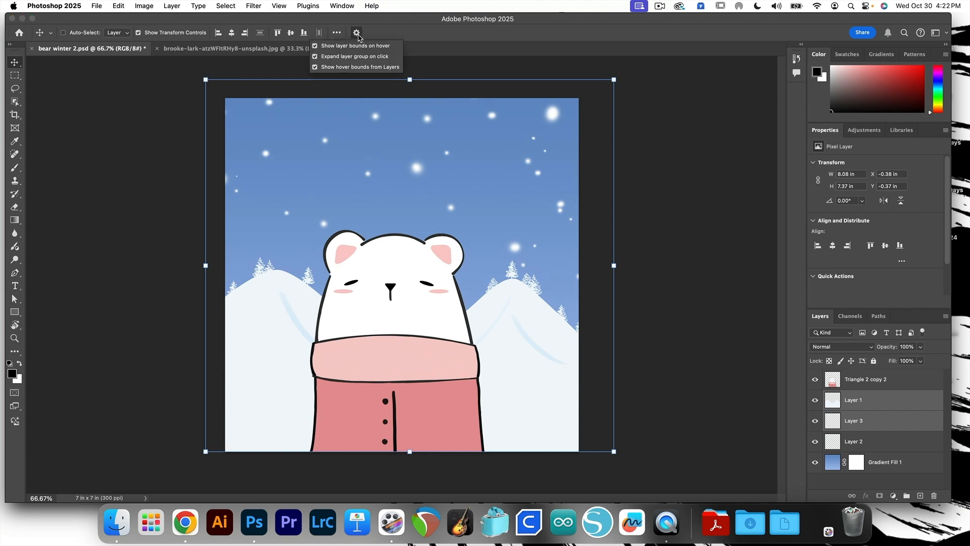
click(337, 32)
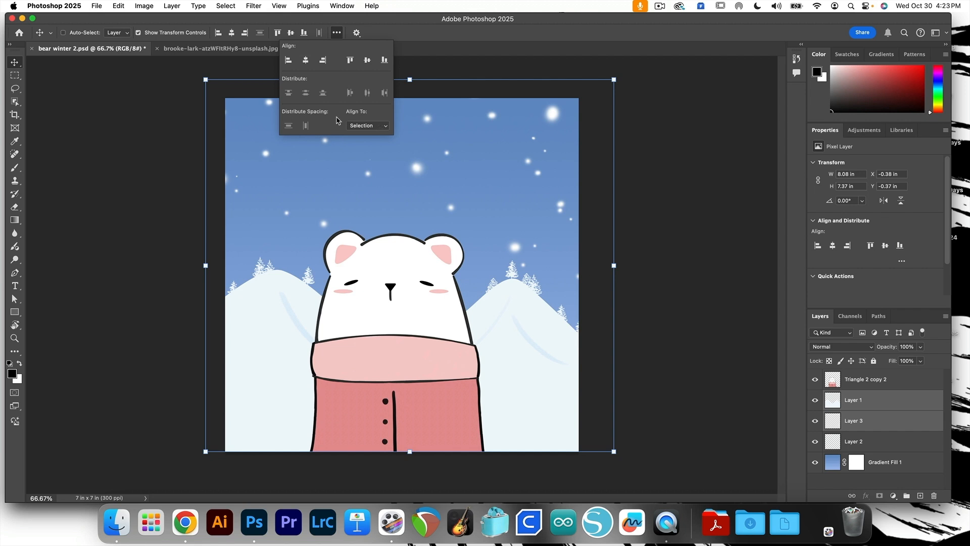
click(380, 125)
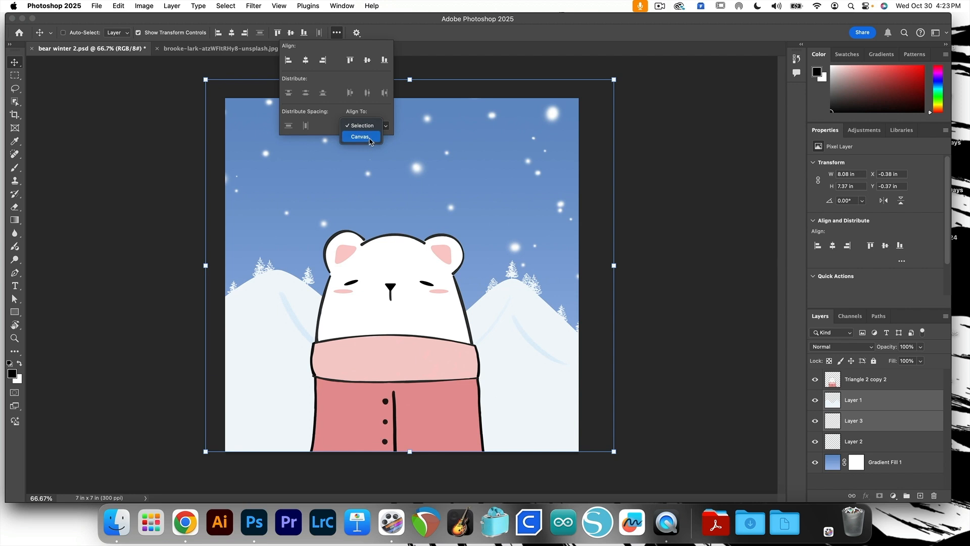
click(367, 137)
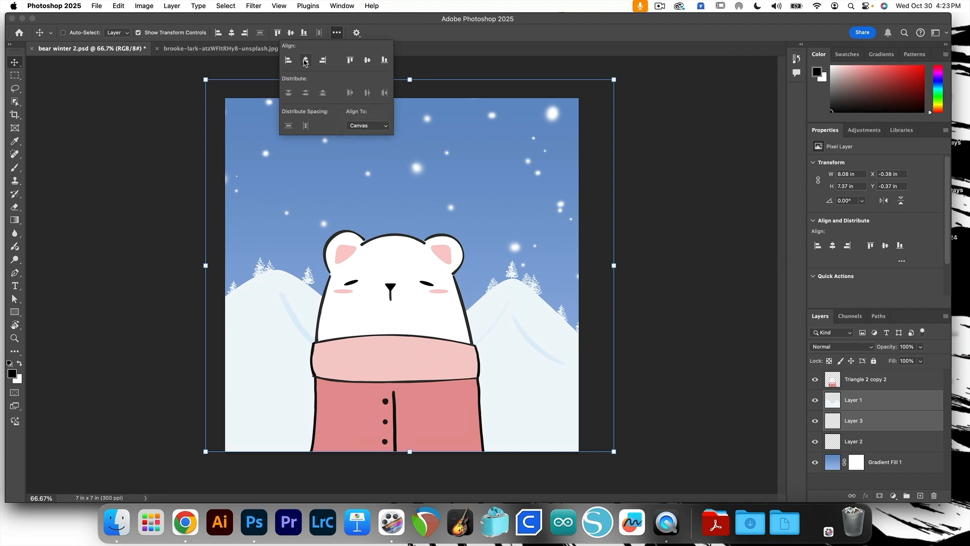
click(367, 60)
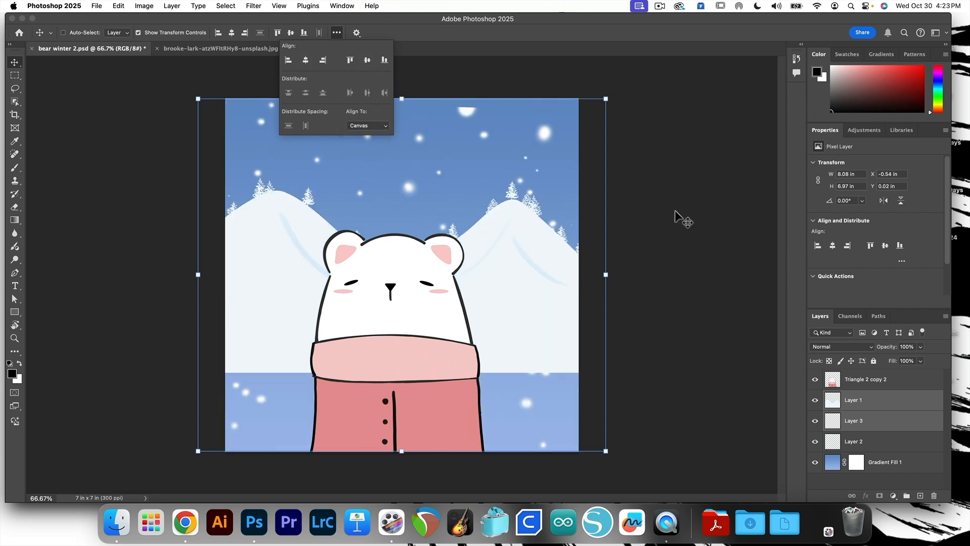
Select the hills layer and move it back down to about Y 3.26 in.
click(645, 210)
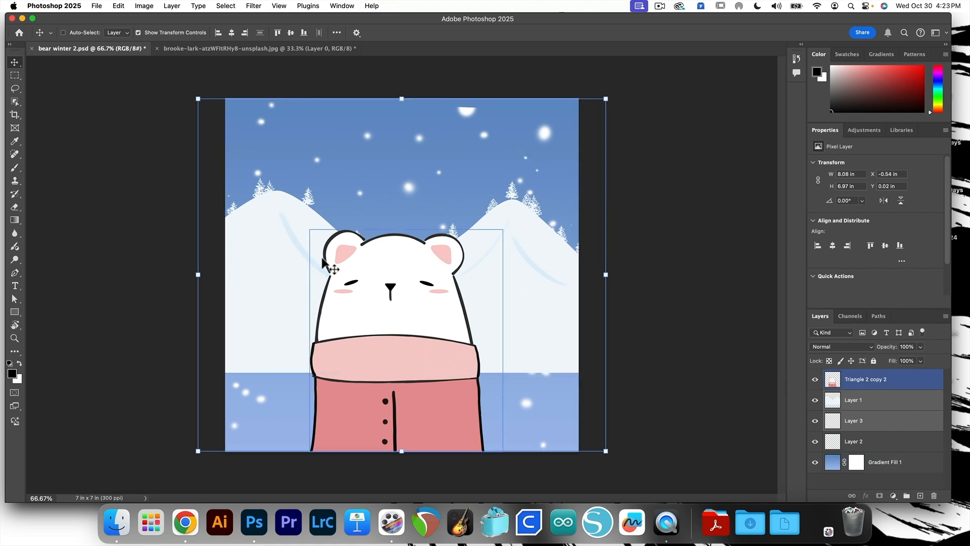
click(881, 402)
drag(472, 272, 487, 363)
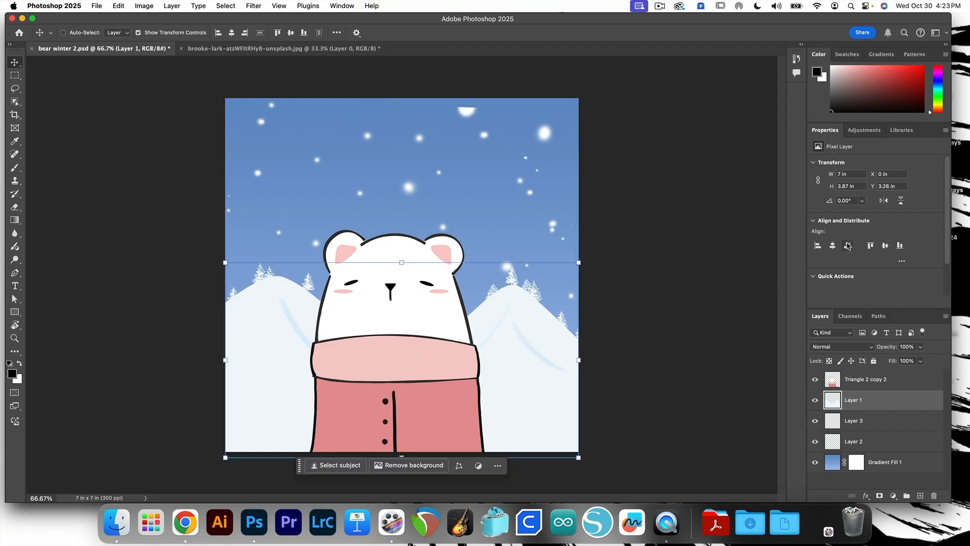